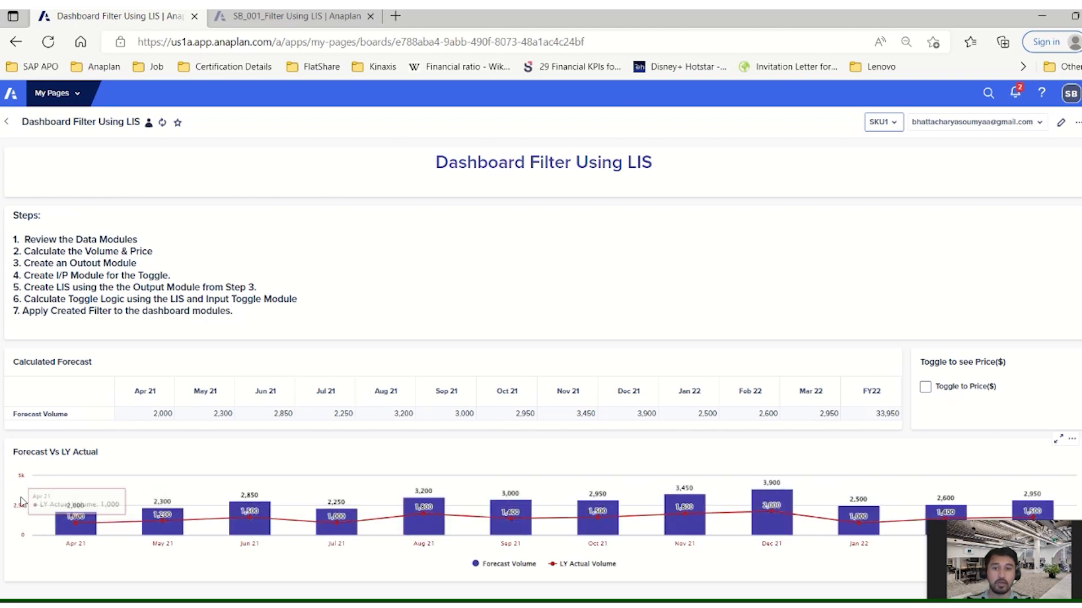
# Step: Flip the dashboard between price and volume values several times, ending on volume
pyautogui.moveTo(73, 534)
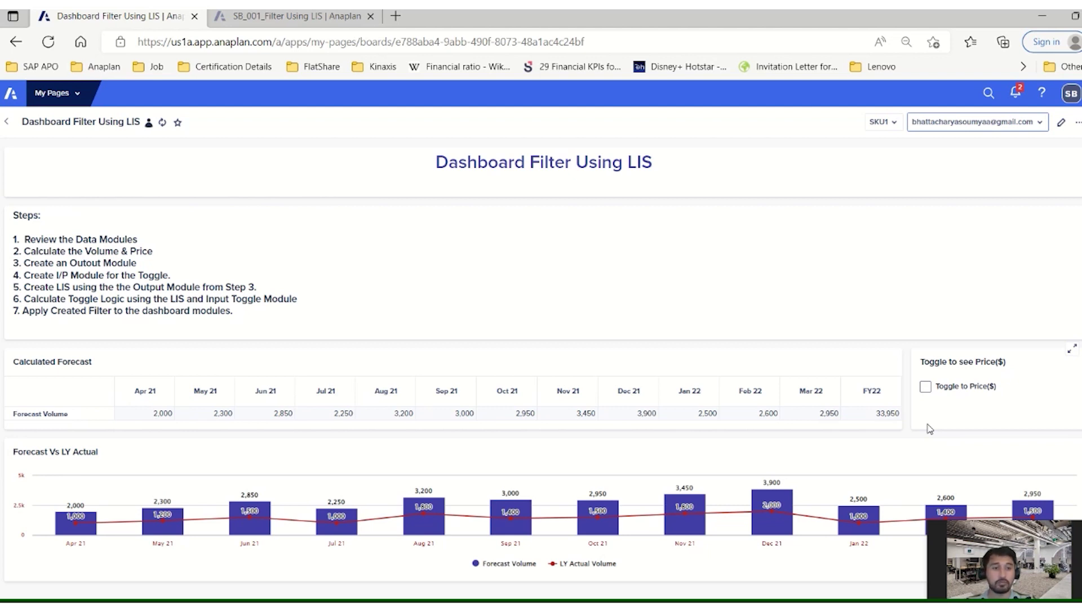
pyautogui.click(925, 387)
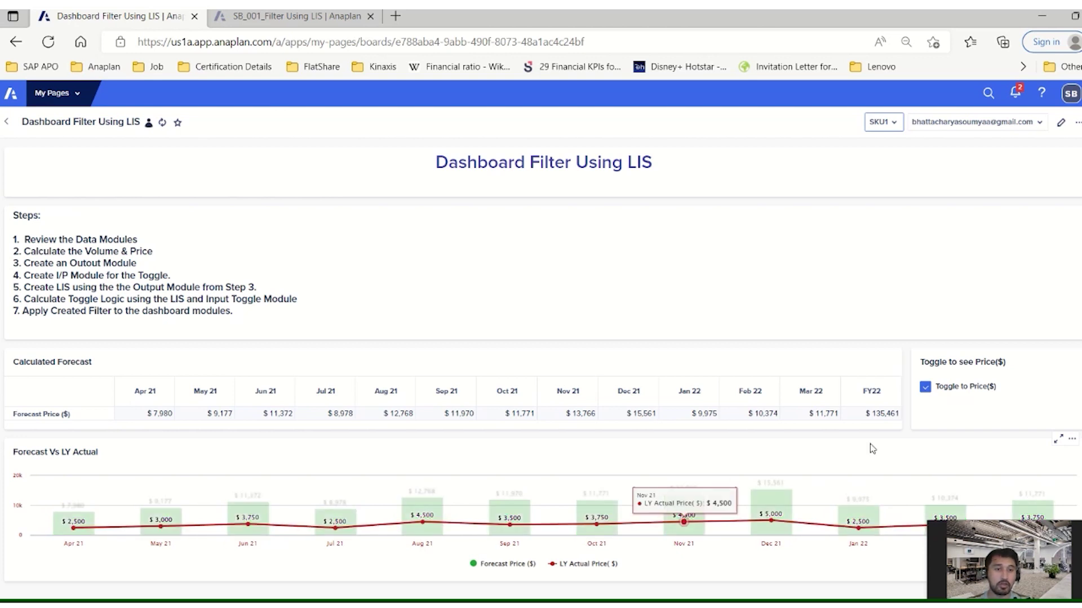
pyautogui.click(925, 387)
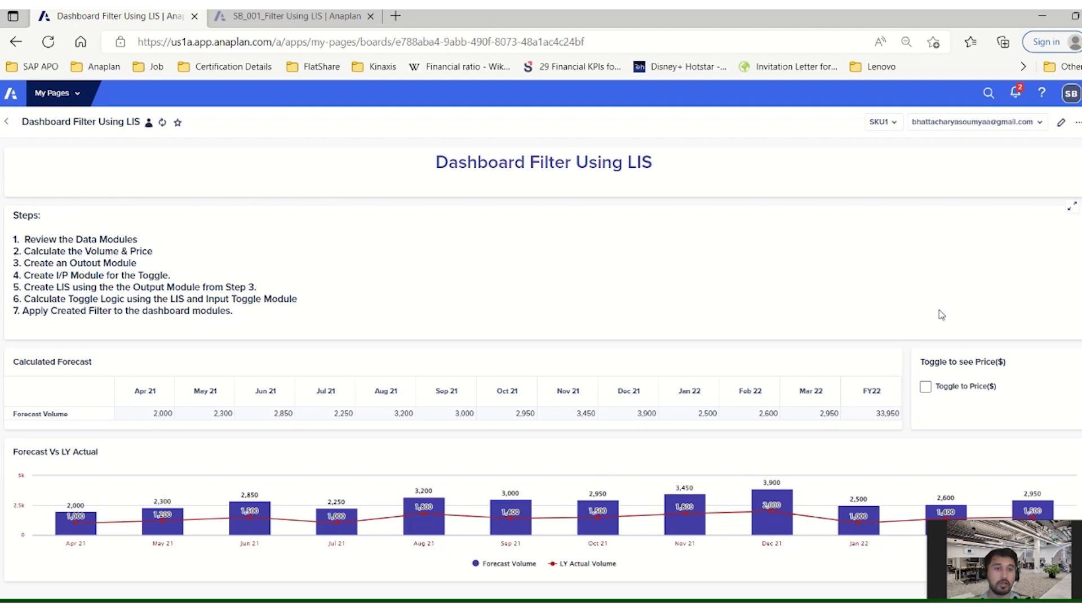
pyautogui.click(925, 387)
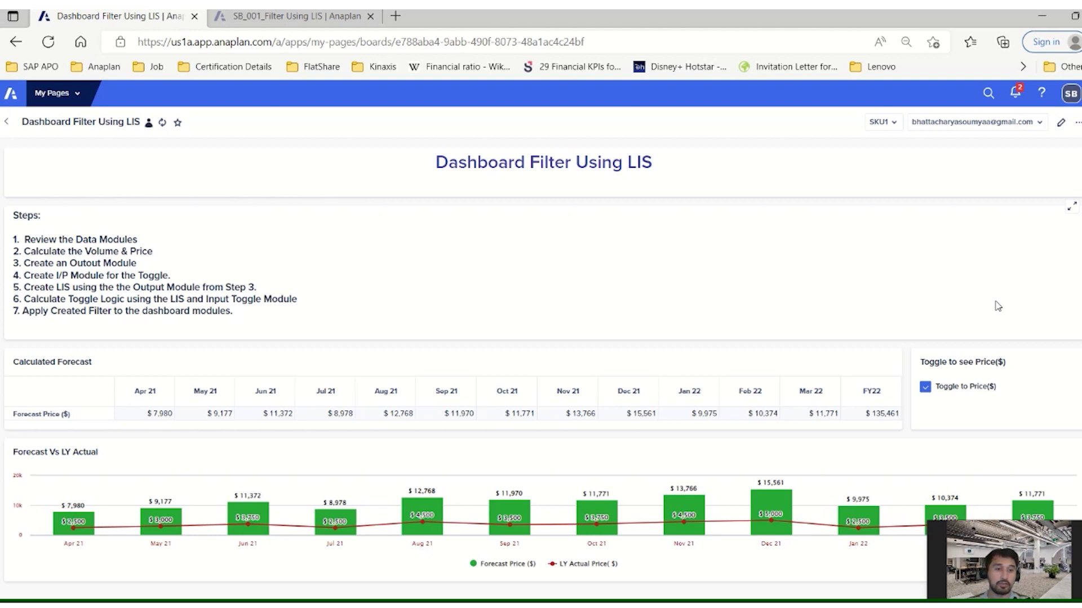
pyautogui.click(925, 387)
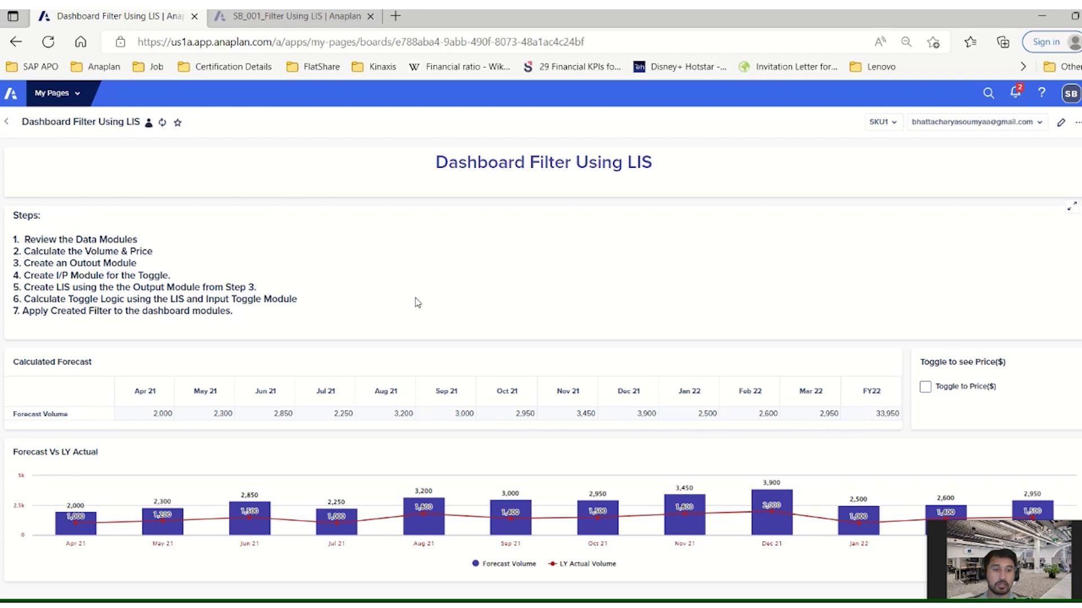
# Step: Pivot DATA01 Actuals so SKU runs down the rows and time across the columns
pyautogui.click(264, 25)
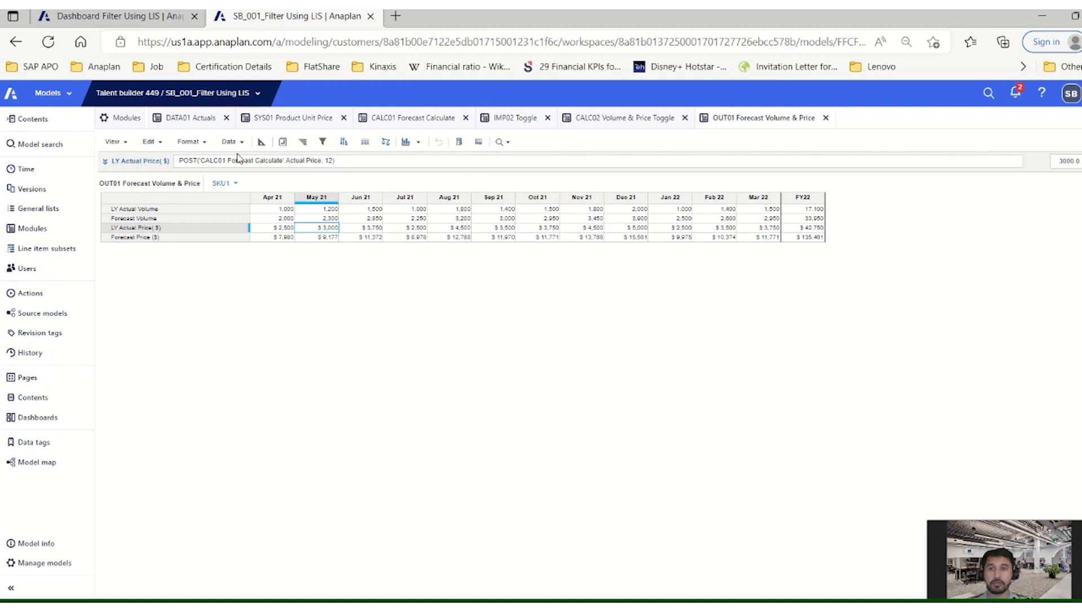
pyautogui.click(192, 120)
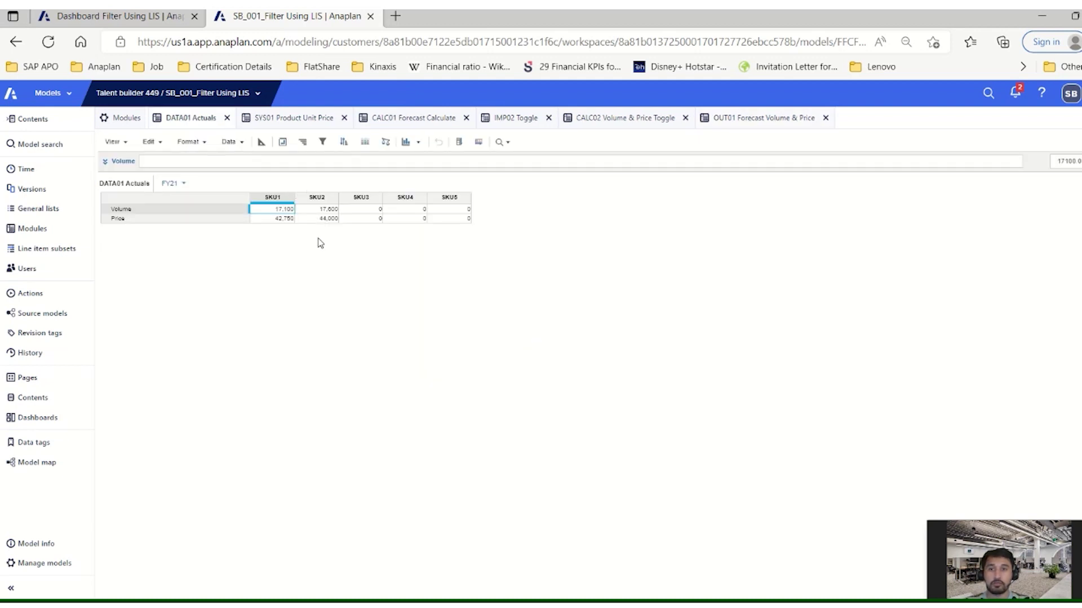
pyautogui.click(308, 212)
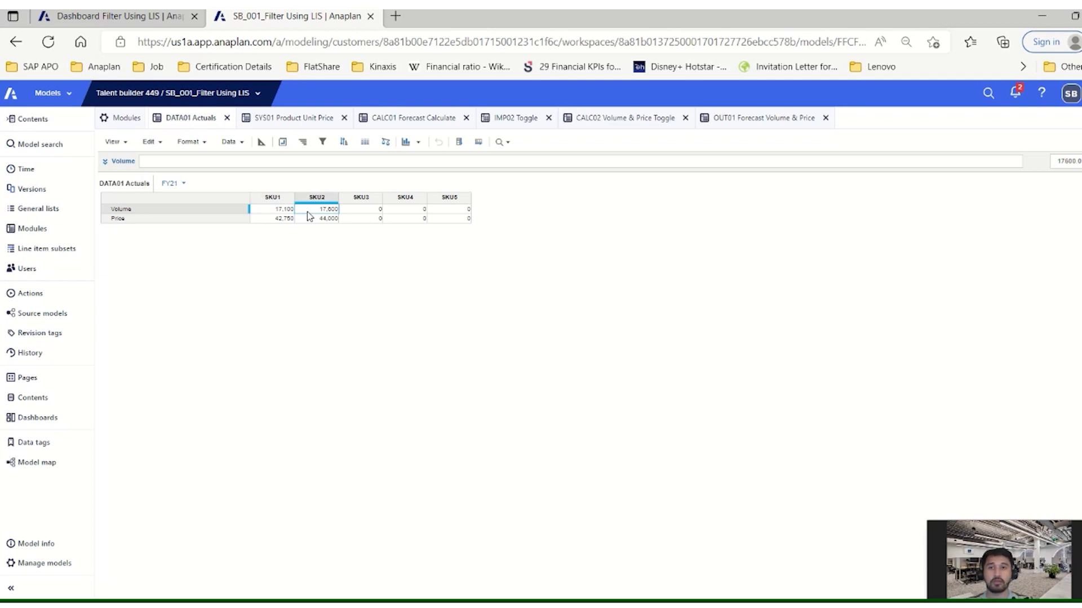
pyautogui.click(283, 143)
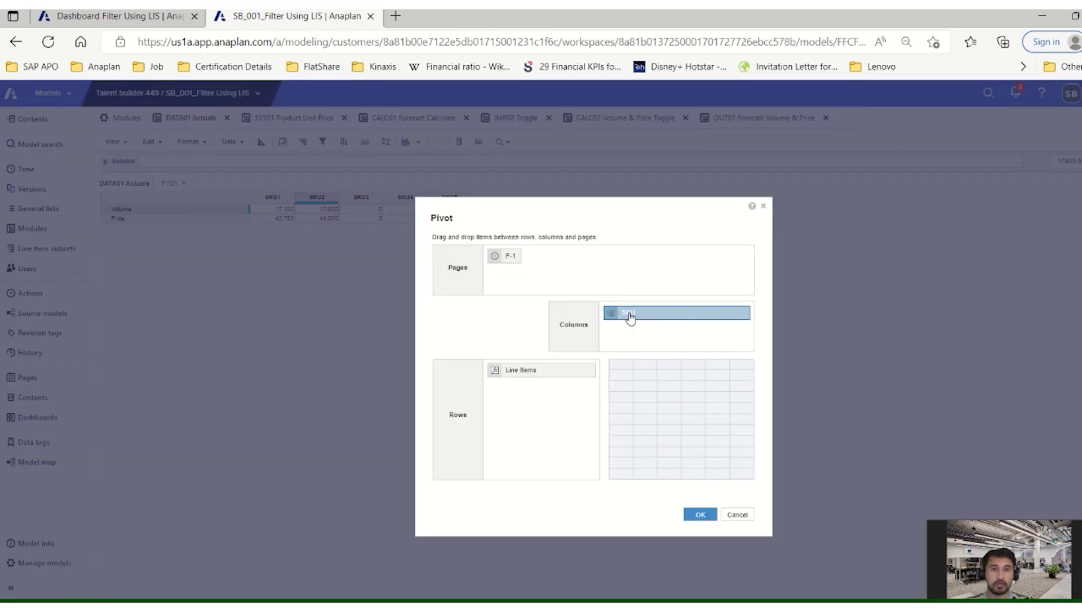
pyautogui.moveTo(630, 319); pyautogui.dragTo(522, 353)
pyautogui.moveTo(509, 258); pyautogui.dragTo(637, 326)
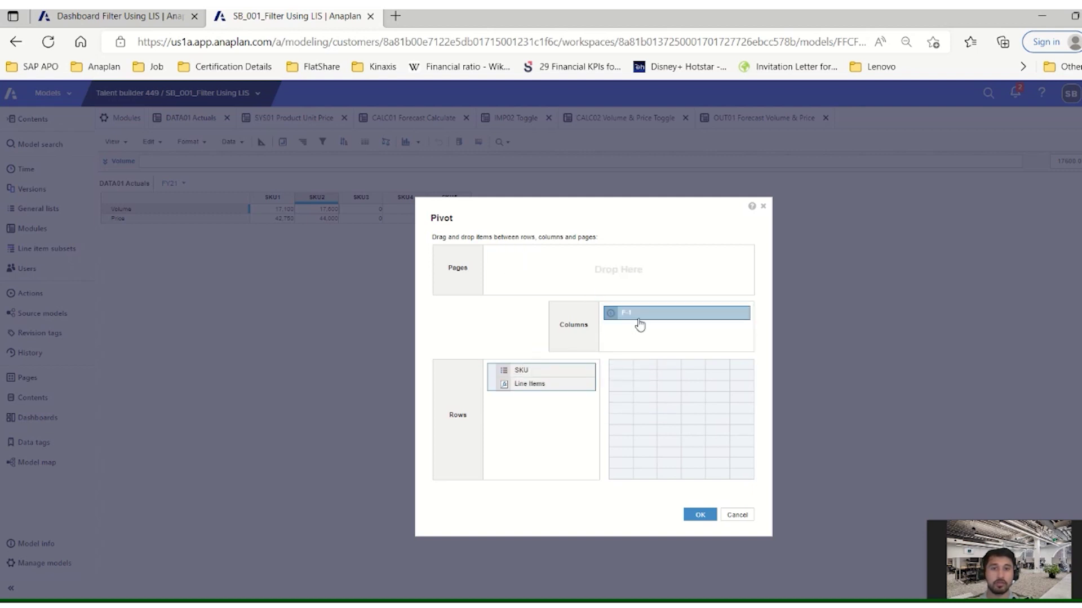
pyautogui.click(699, 515)
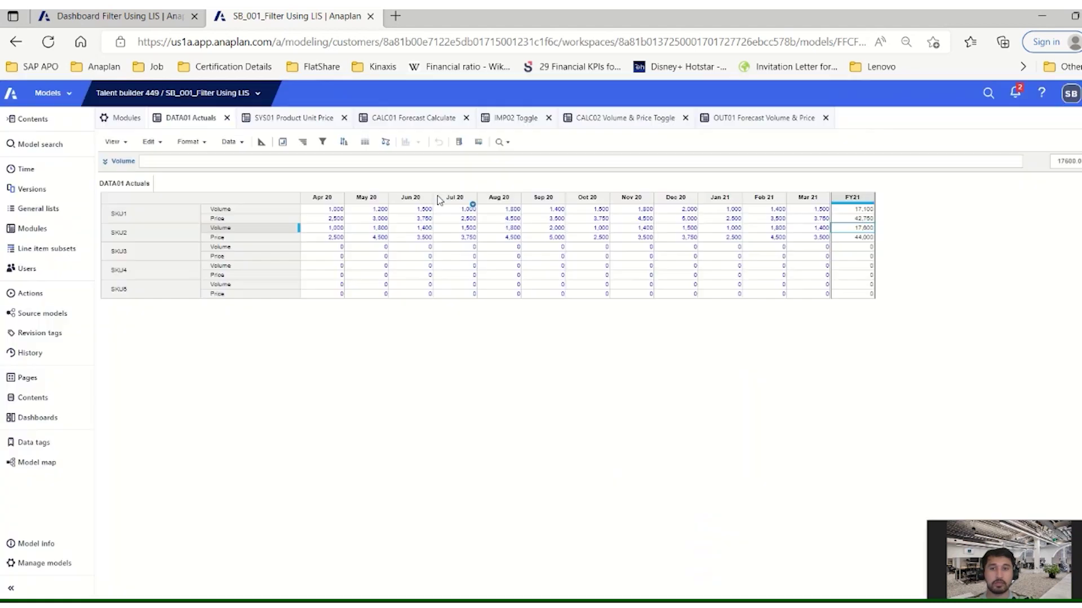
# Step: Check the monthly SKU volumes, such as Apr 20 SKU1, then view SYS01 Product Unit Price
pyautogui.click(355, 228)
pyautogui.press('Left')
pyautogui.press('Up')
pyautogui.press('Up')
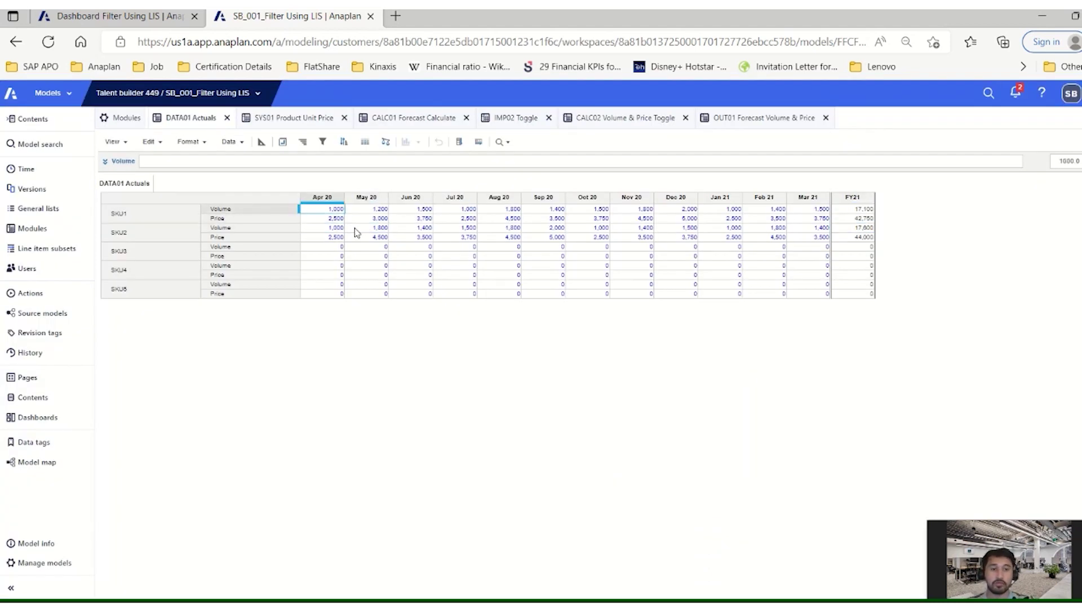
pyautogui.click(277, 120)
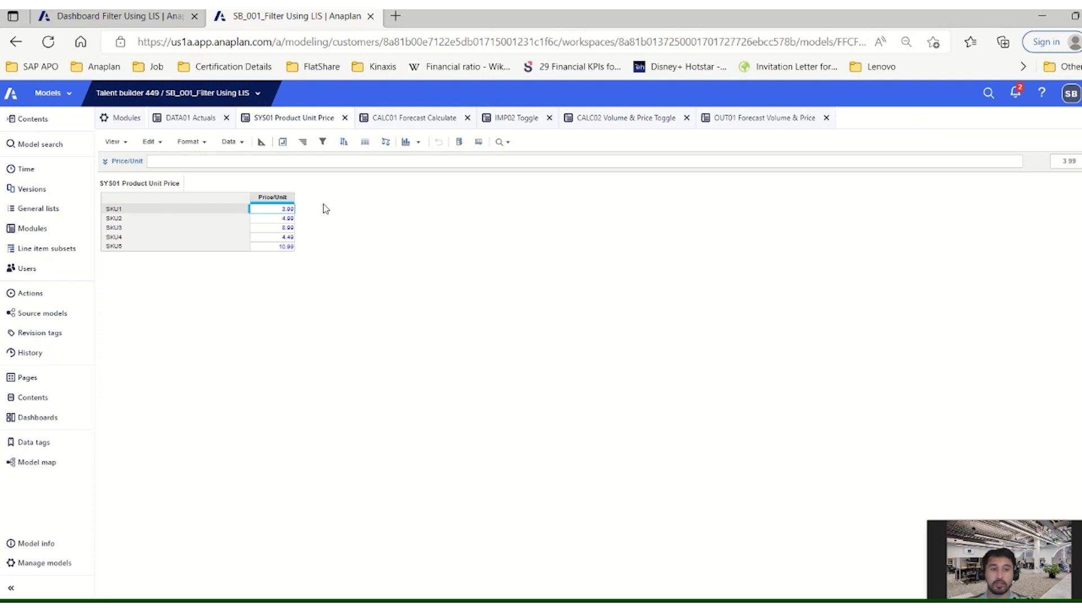
# Step: Read the CALC01 Actual Price and SKU1 Forecast formulas, then view OUT01 Forecast Volume & Price
pyautogui.click(417, 120)
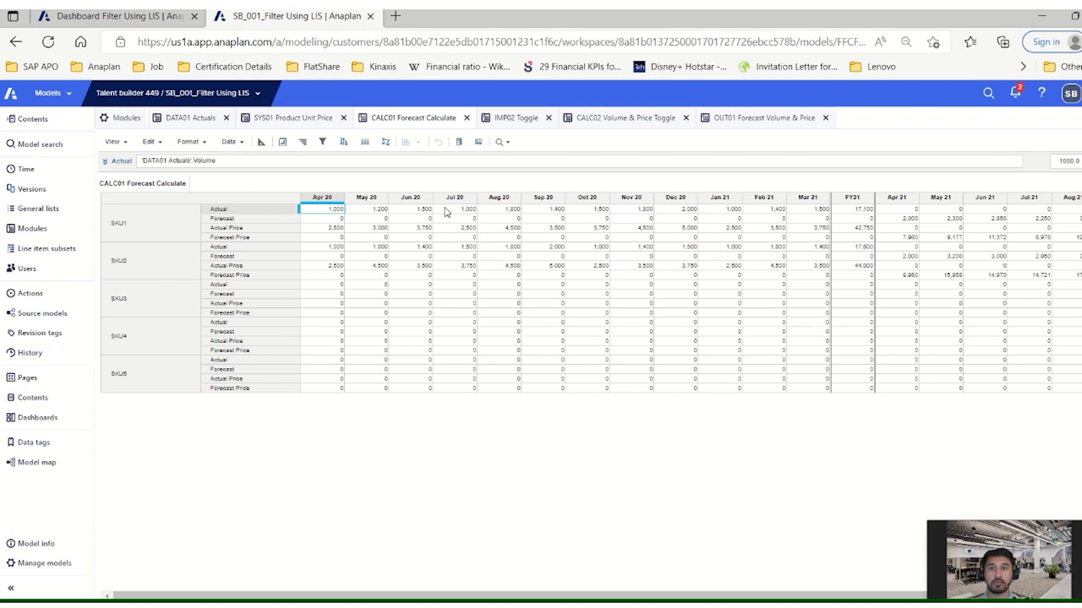
pyautogui.click(906, 227)
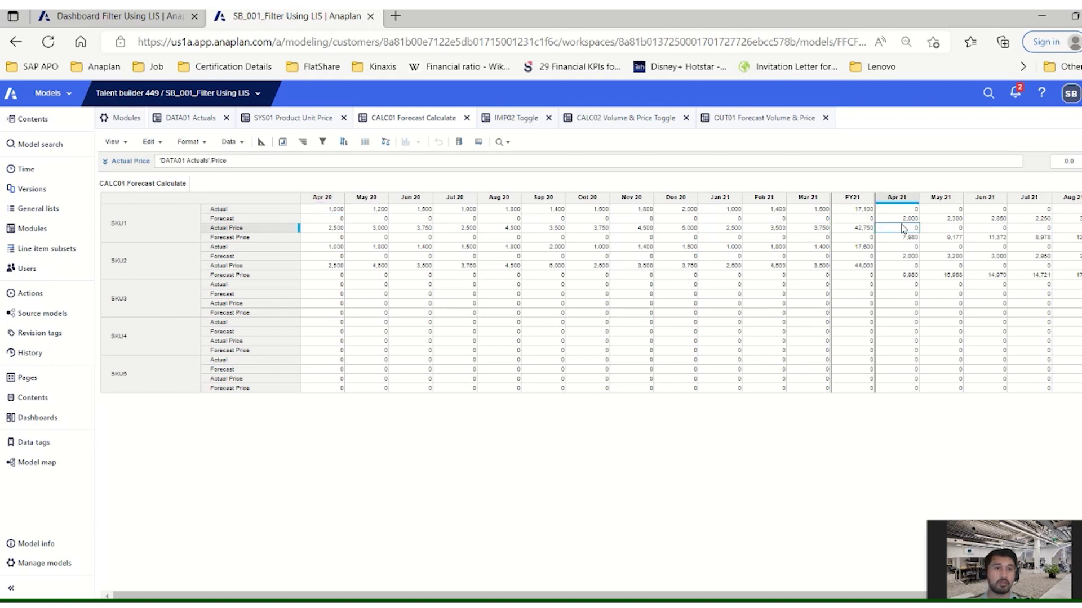
pyautogui.press('Up')
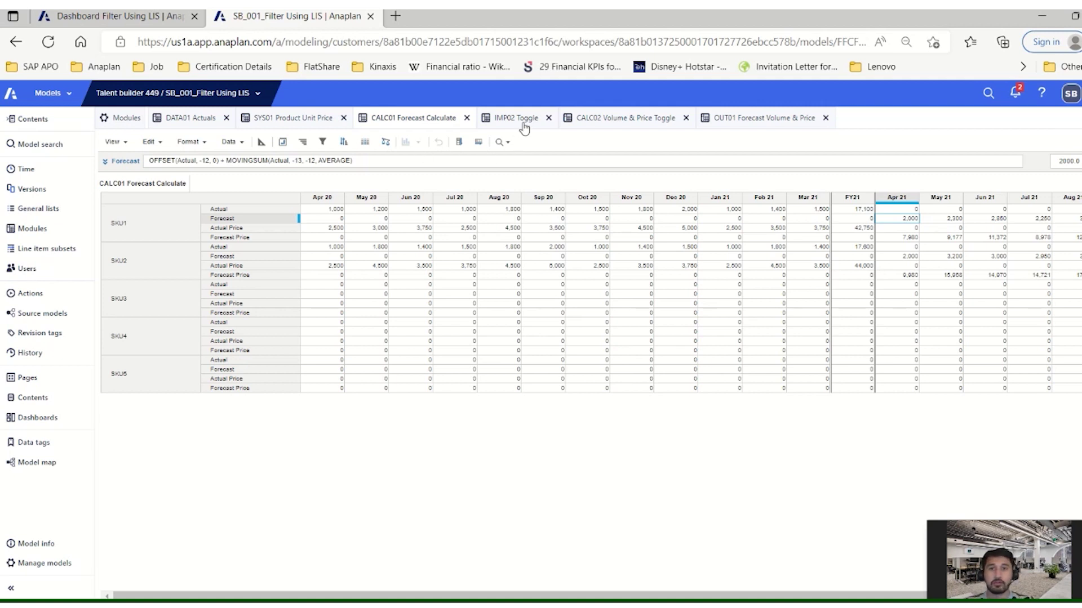
pyautogui.click(478, 141)
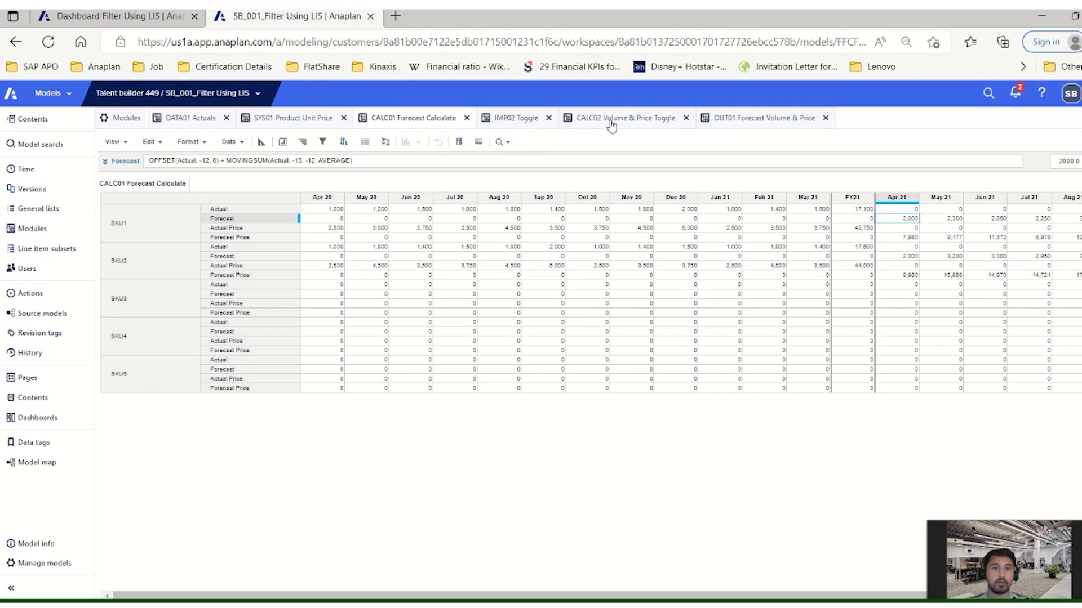
pyautogui.click(755, 119)
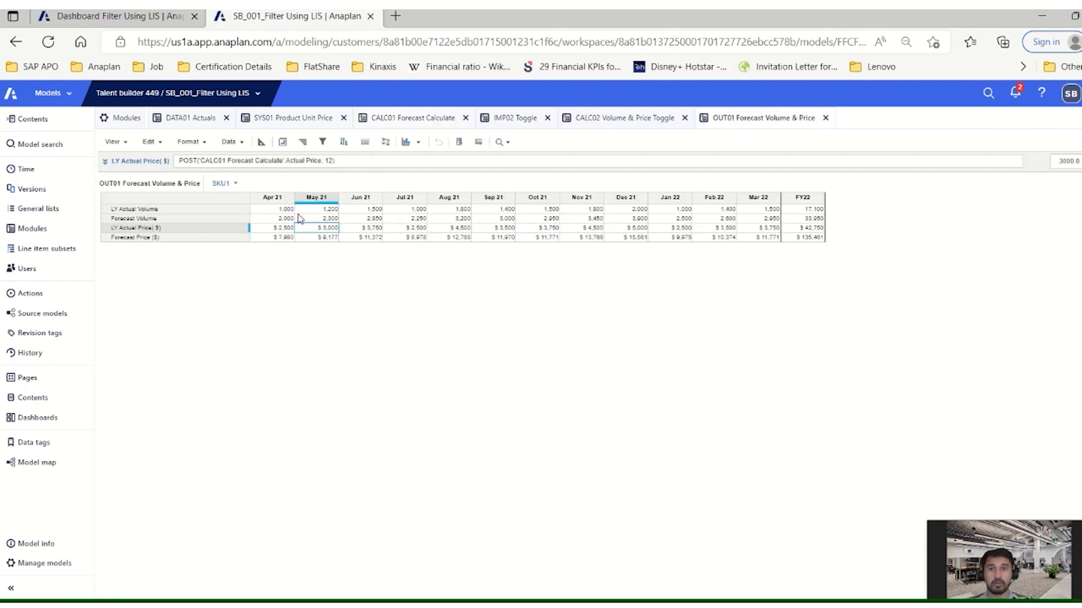
# Step: Select the four Apr 21 values in OUT01, then list the line item subsets
pyautogui.moveTo(277, 218); pyautogui.dragTo(284, 242)
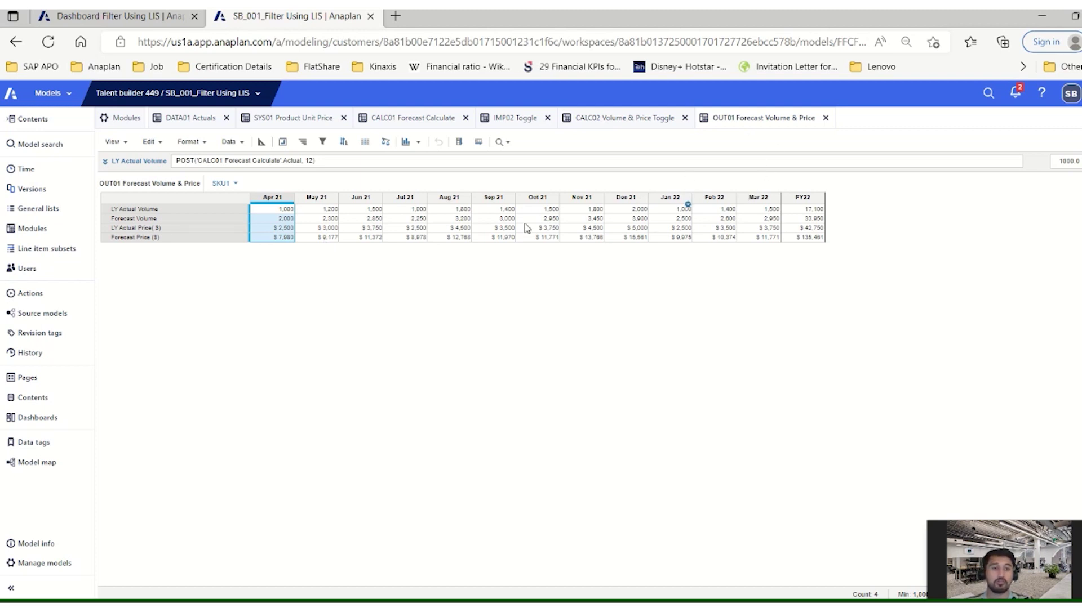
pyautogui.click(50, 251)
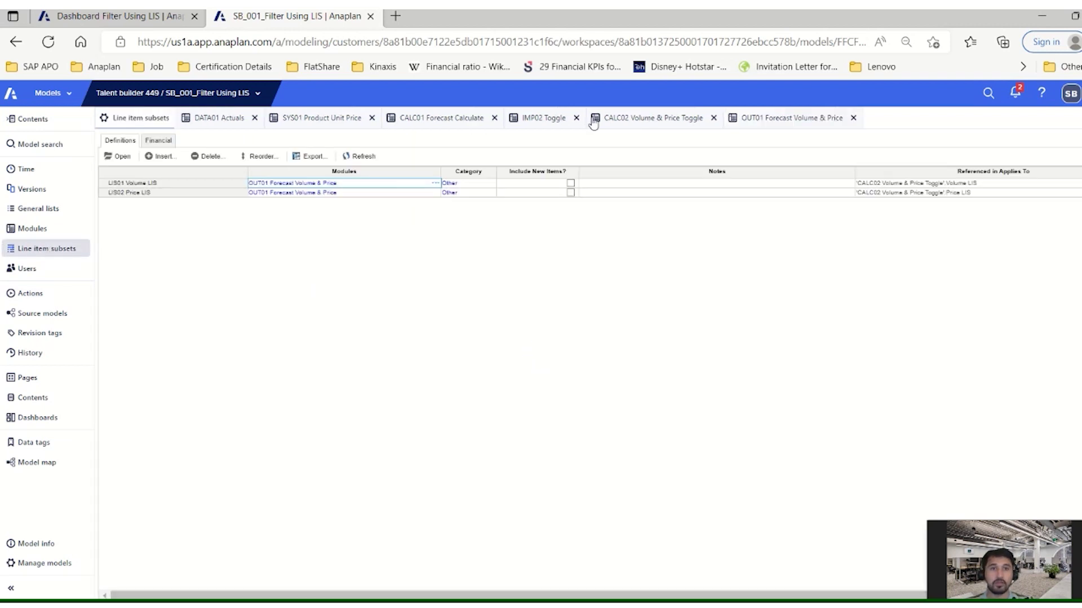
# Step: Open LIS01 Volume LIS and review its two included volume line items
pyautogui.click(157, 184)
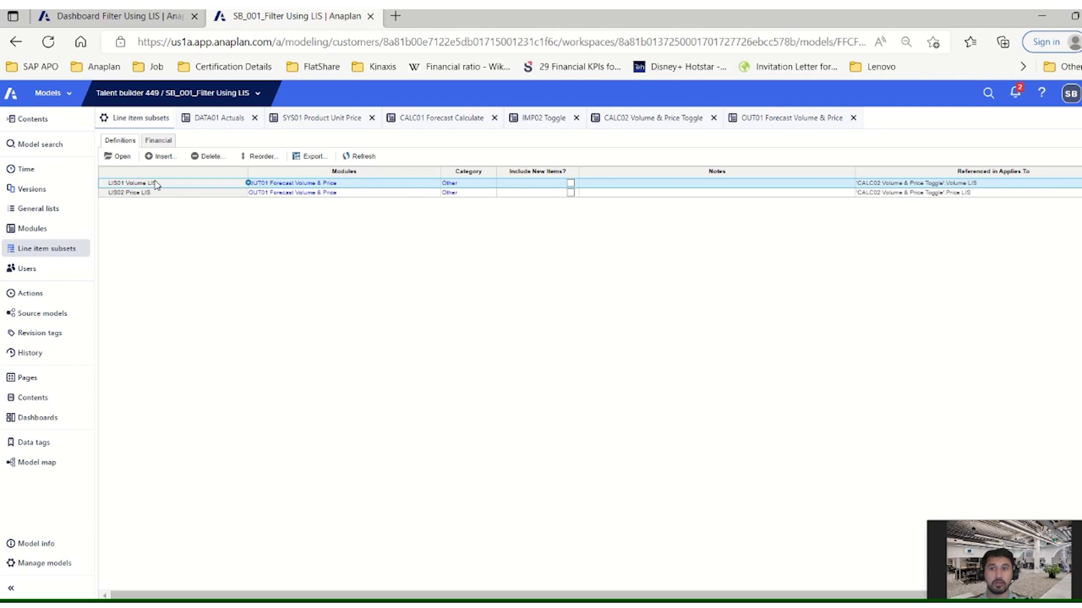
pyautogui.hotkey('shift', 'Down')
pyautogui.click(157, 186)
pyautogui.click(167, 195)
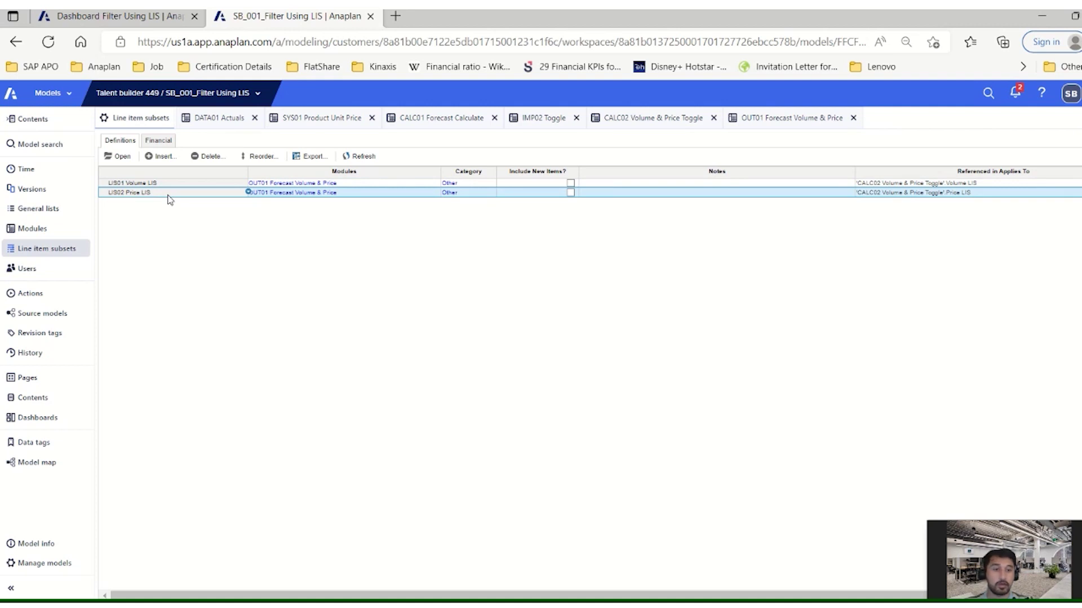
pyautogui.click(146, 186)
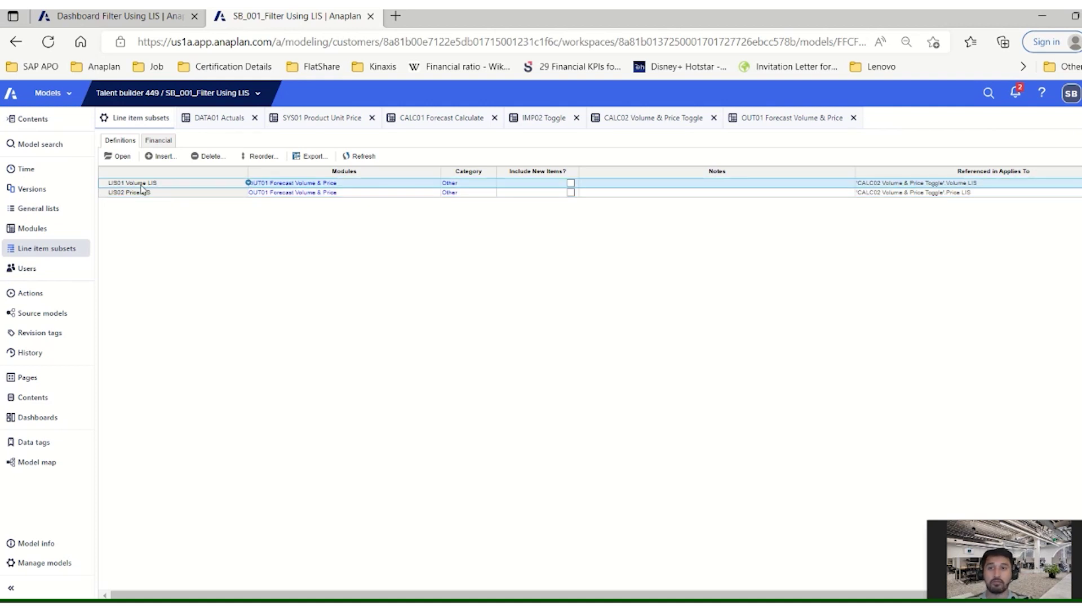
pyautogui.click(120, 157)
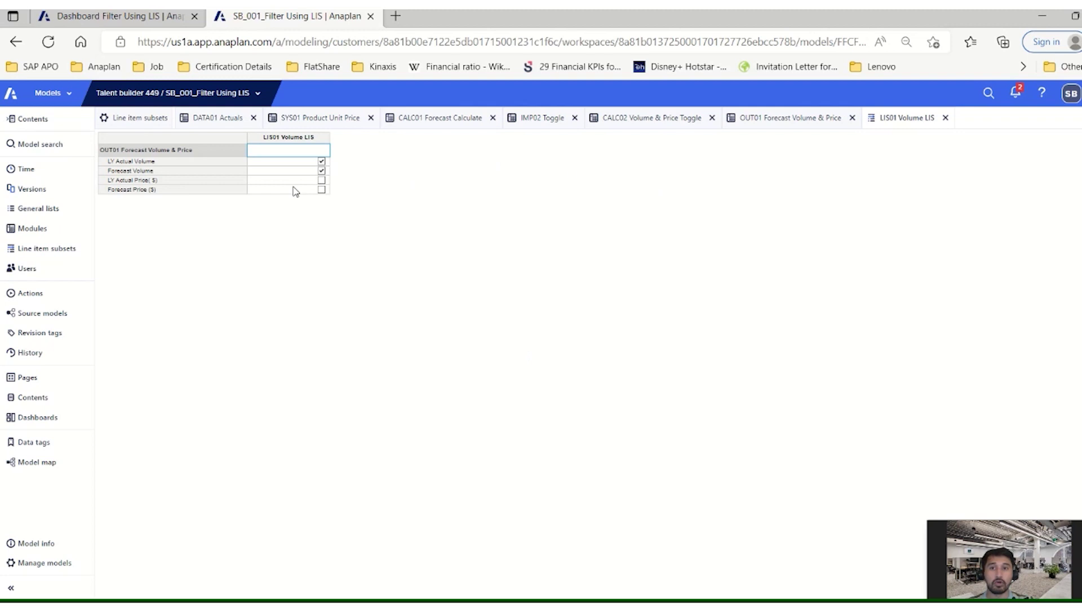
pyautogui.moveTo(276, 161); pyautogui.dragTo(276, 168)
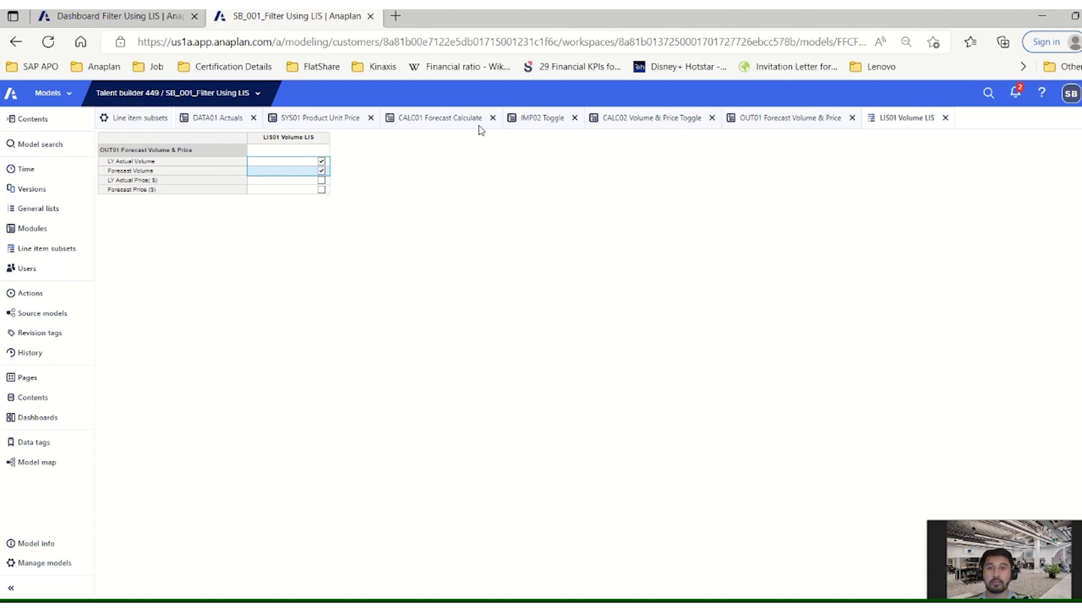
# Step: Review LIS02 Price LIS's LY Actual Price and Forecast Price line items, then view IMP02 Toggle
pyautogui.click(45, 250)
pyautogui.click(147, 192)
pyautogui.click(117, 156)
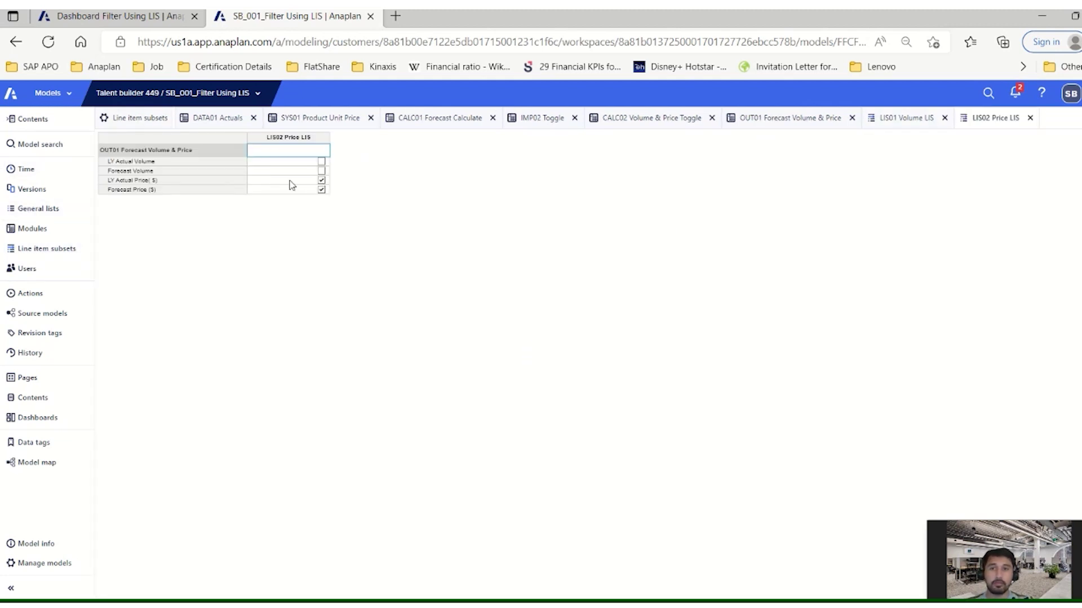
pyautogui.click(182, 190)
pyautogui.hotkey('shift', 'Up')
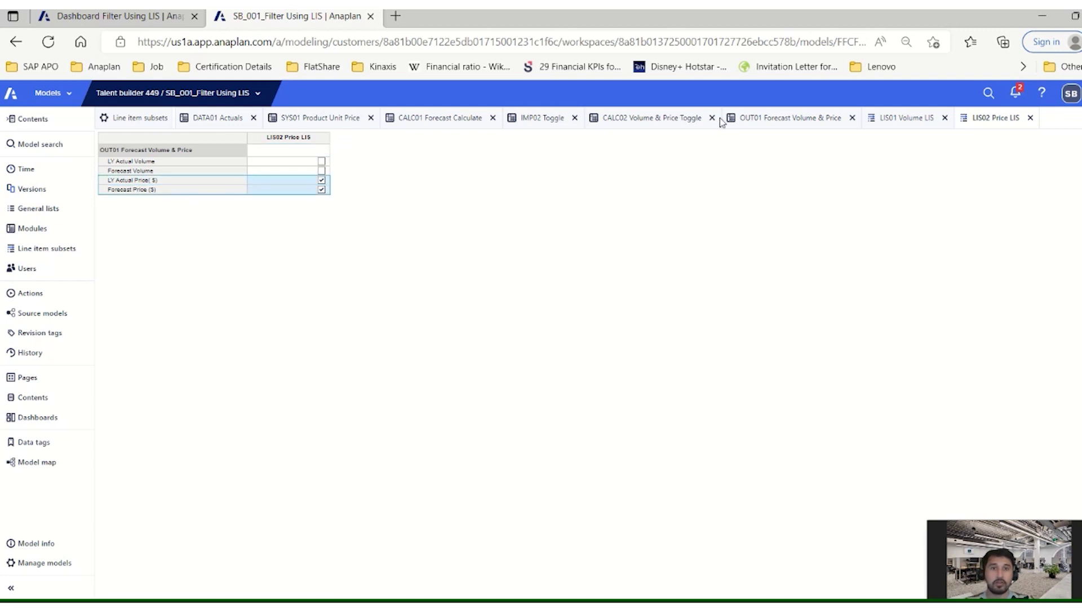
pyautogui.click(534, 123)
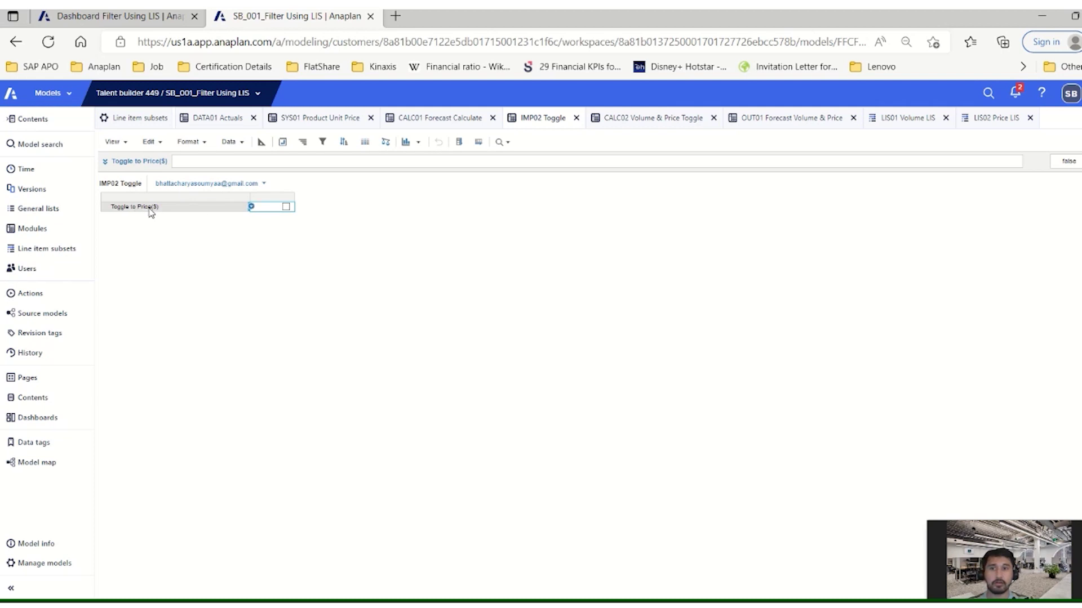
# Step: Check in Blueprint that Toggle to Price($) is a per-user Boolean, then view CALC02
pyautogui.click(261, 142)
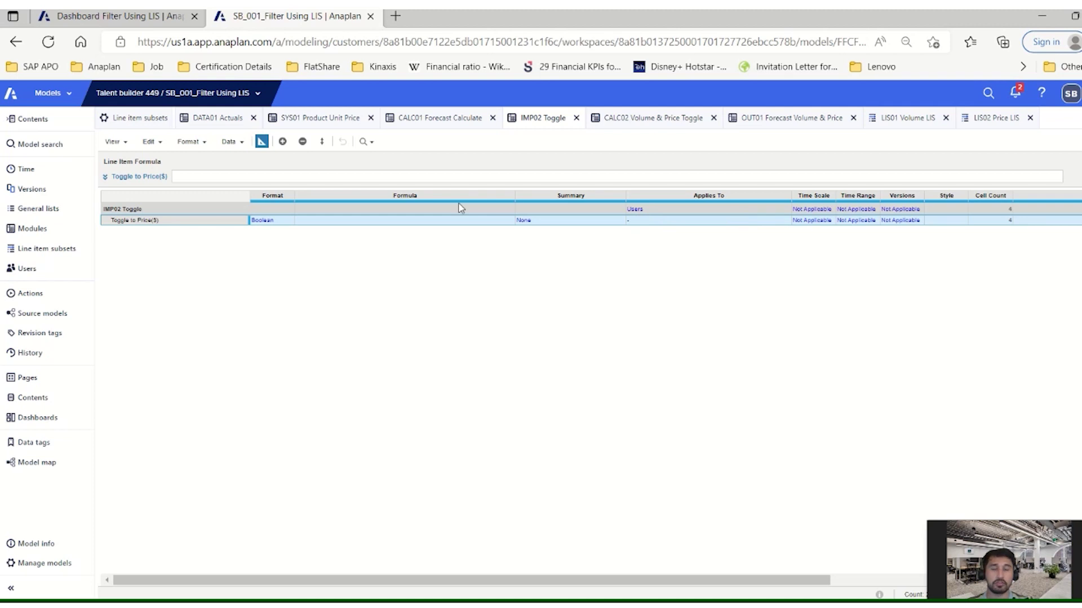
pyautogui.click(261, 141)
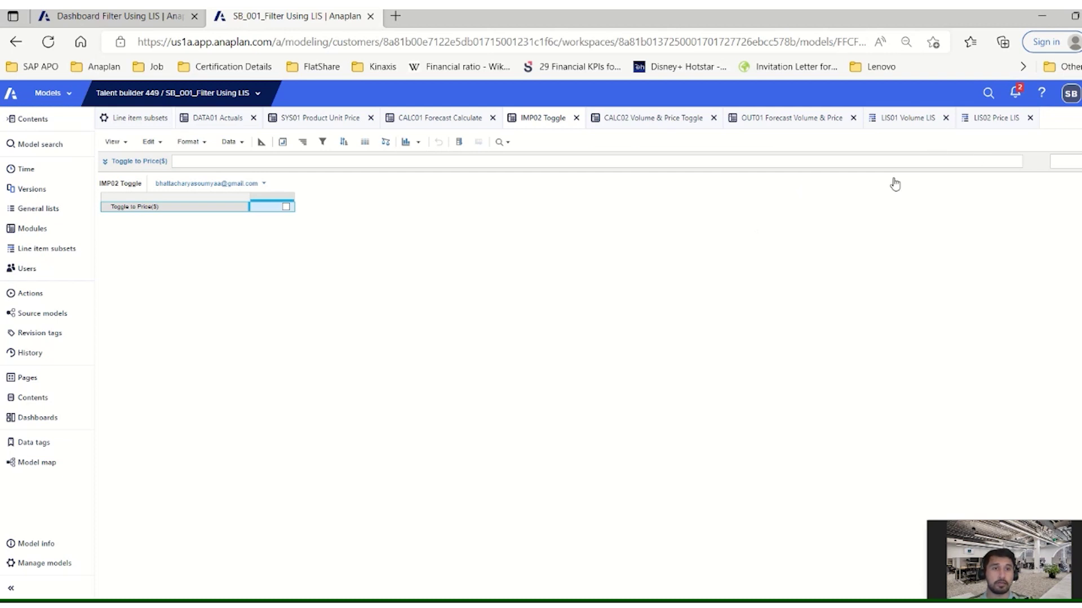
pyautogui.click(620, 126)
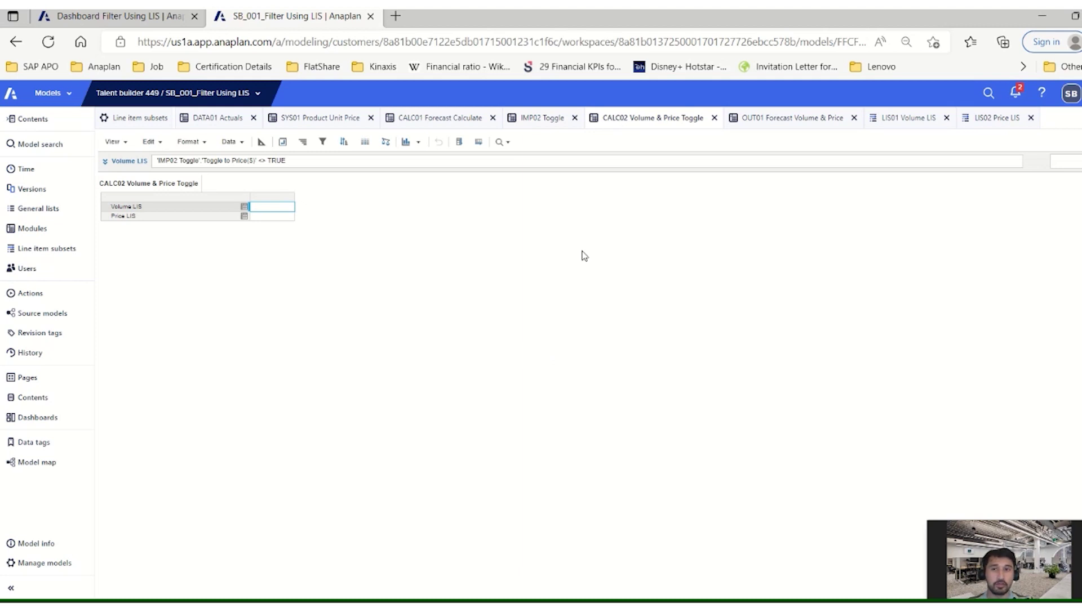
# Step: Inspect the Applies To subsets and formulas of Volume LIS and Price LIS, then return to the dashboard
pyautogui.click(261, 142)
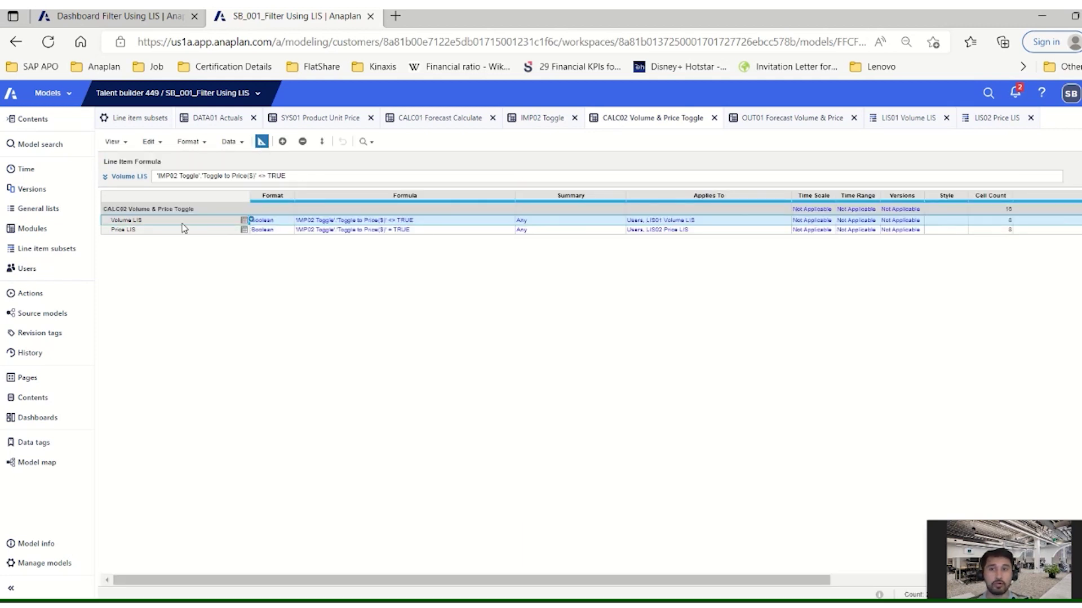
pyautogui.moveTo(181, 222); pyautogui.dragTo(186, 236)
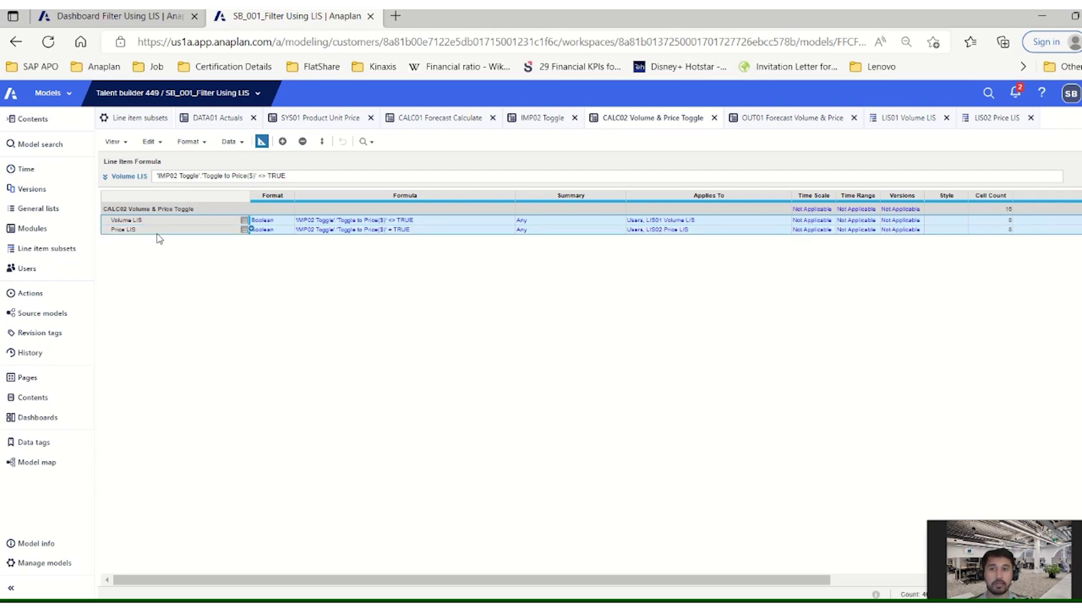
pyautogui.click(702, 222)
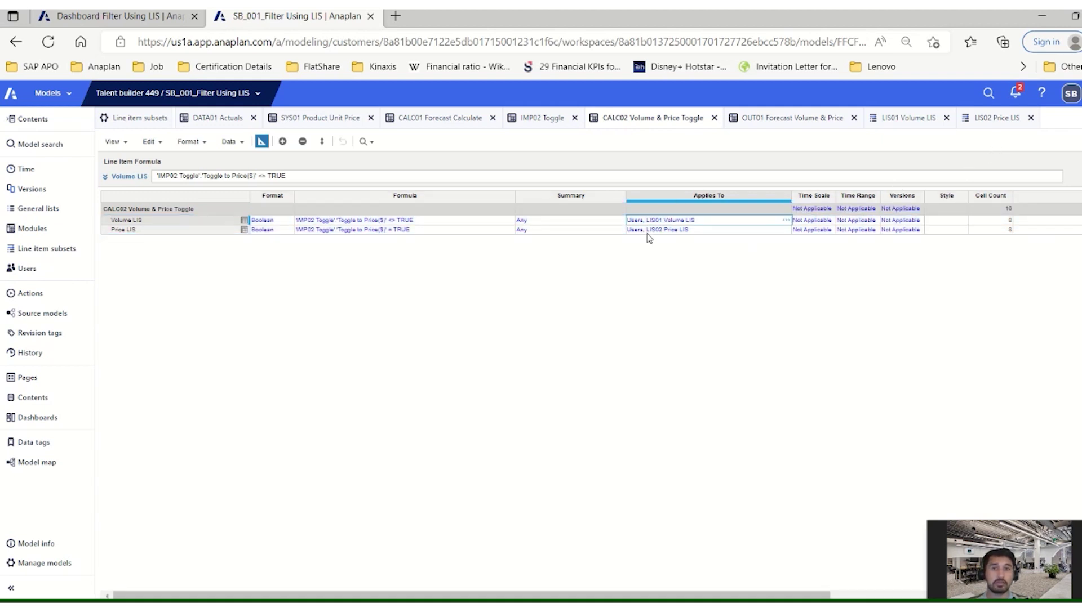
pyautogui.click(123, 222)
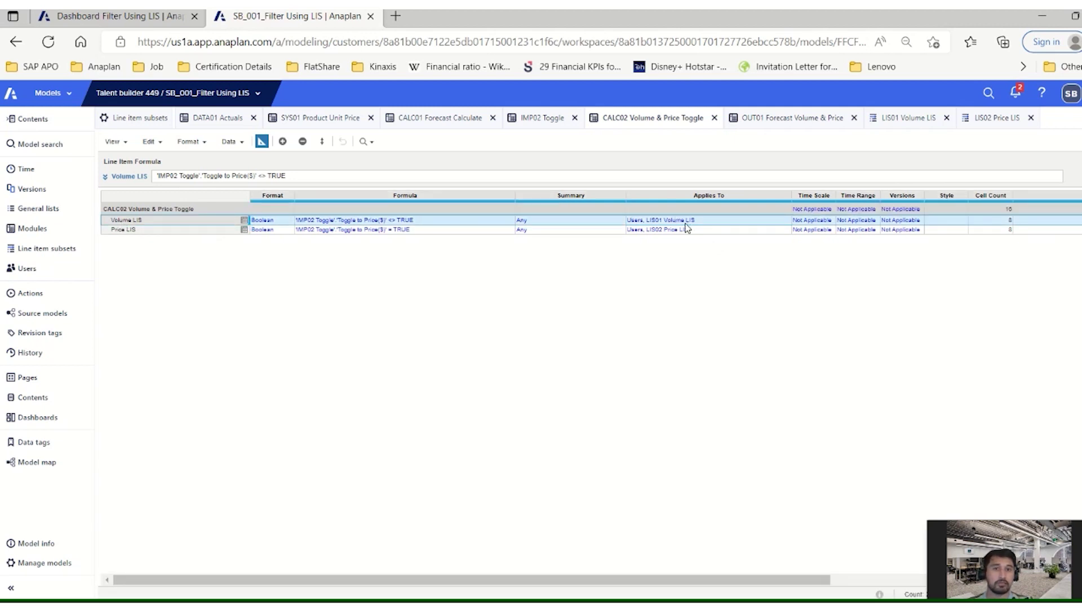
pyautogui.click(323, 223)
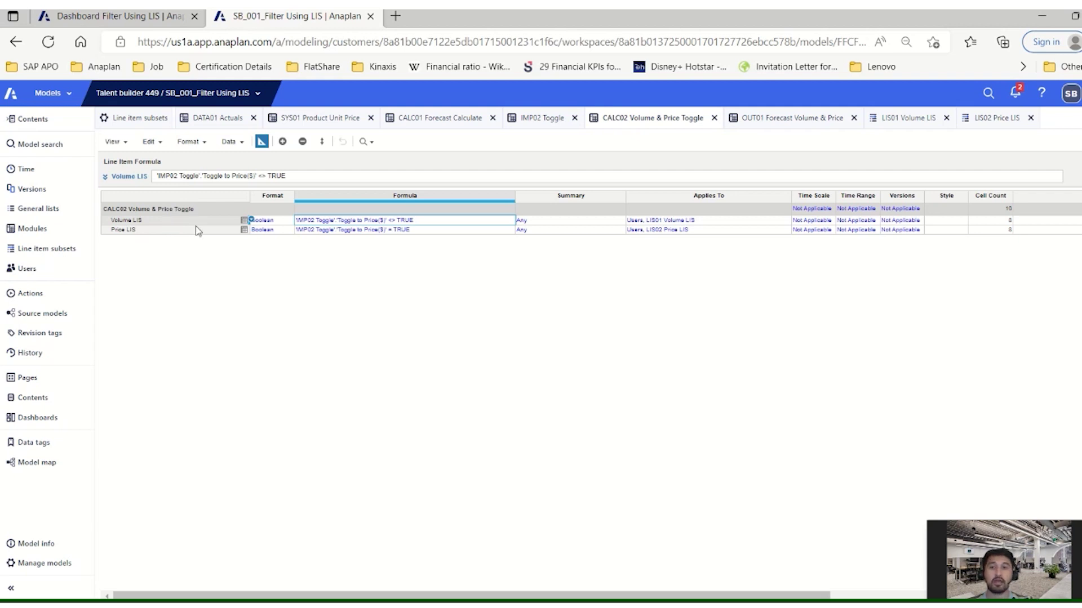
pyautogui.click(363, 231)
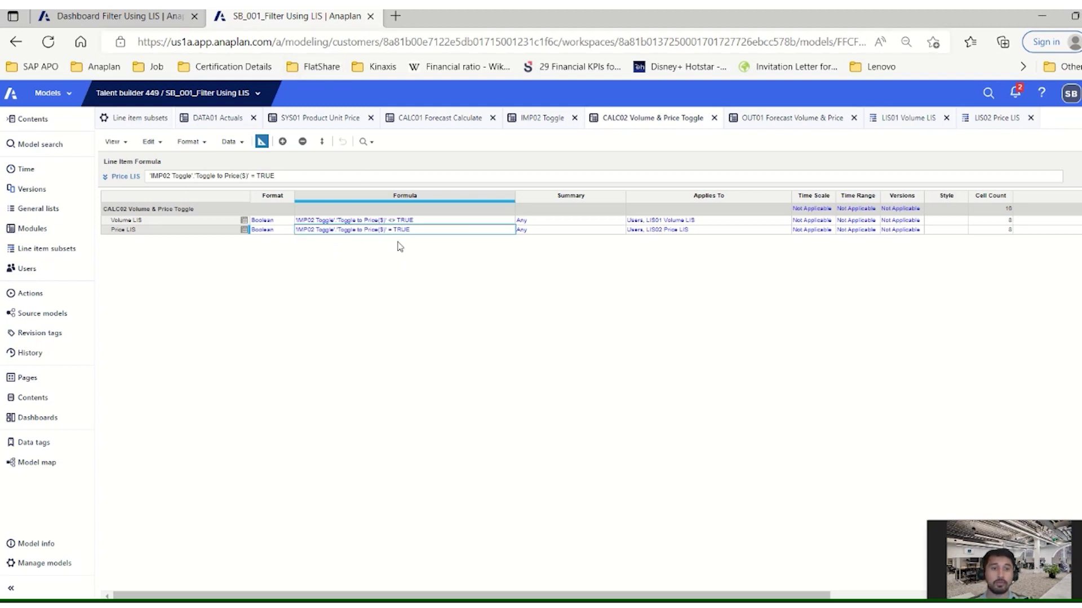
pyautogui.click(124, 18)
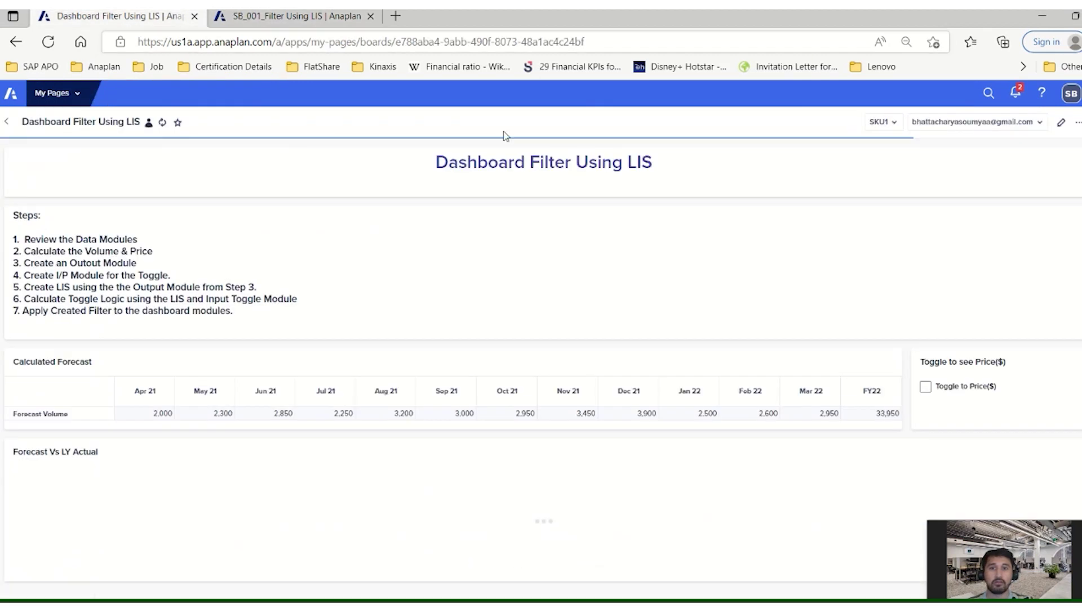
# Step: Open the Calculated Forecast card's OUT01 view and review its 'Volume LIS or Price LIS' filter
pyautogui.click(1060, 122)
pyautogui.scroll(-3, 878, 338)
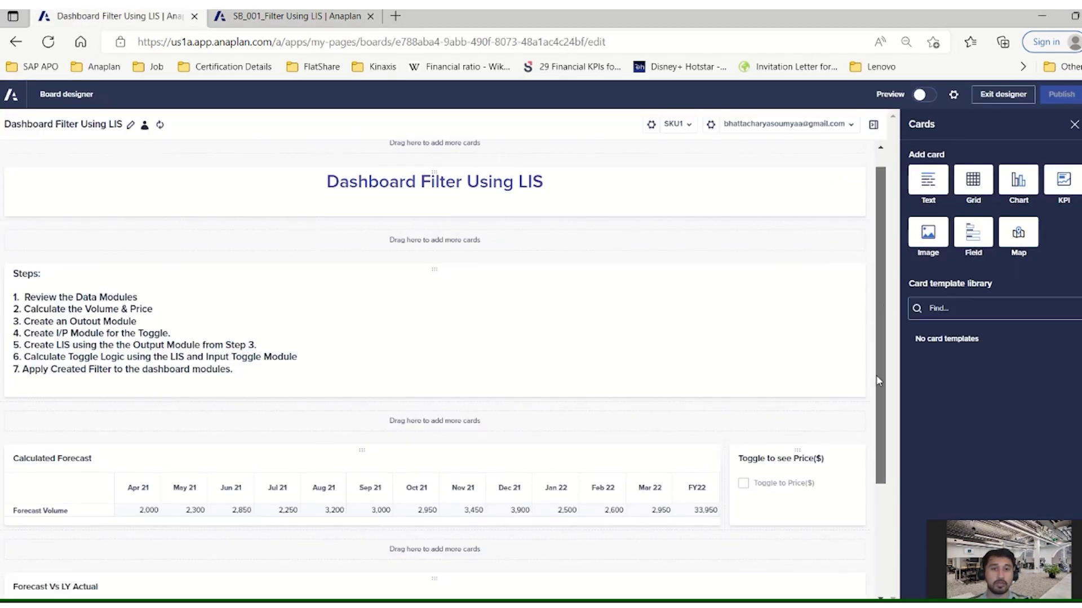
pyautogui.click(696, 327)
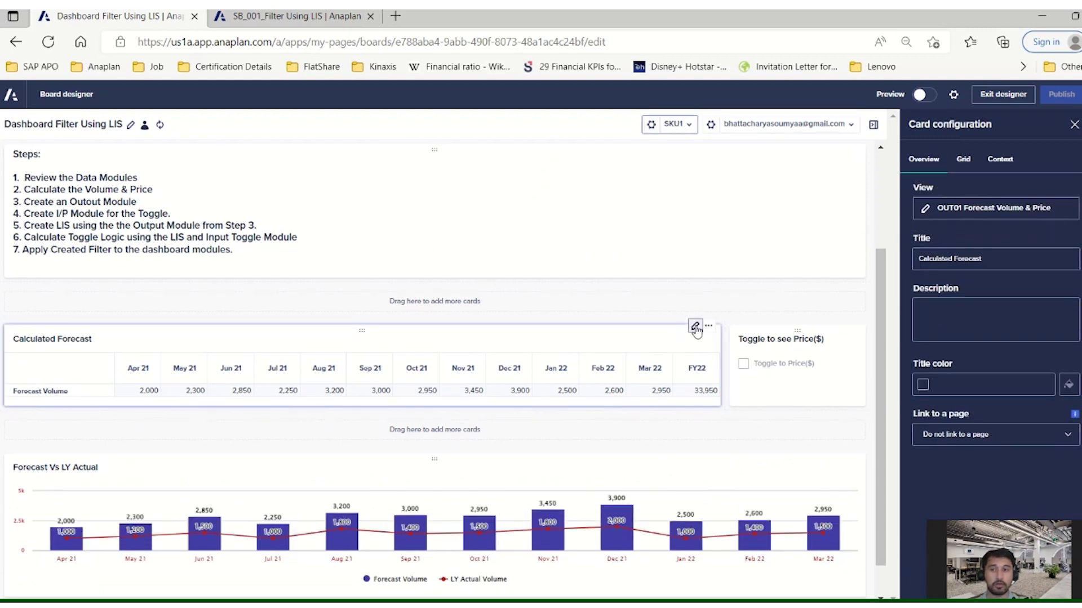
pyautogui.click(972, 214)
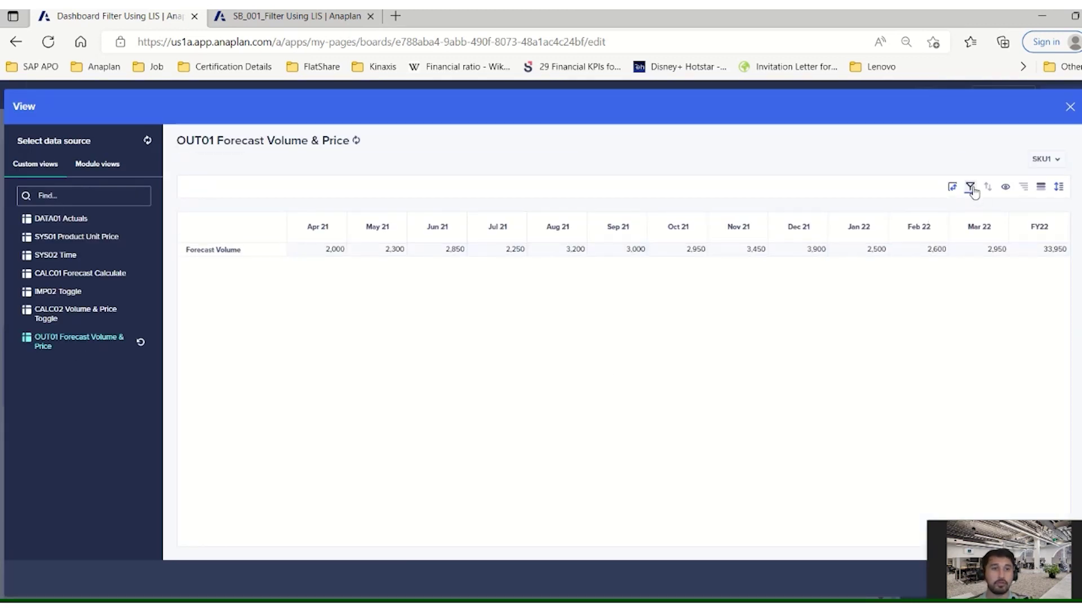
pyautogui.click(970, 186)
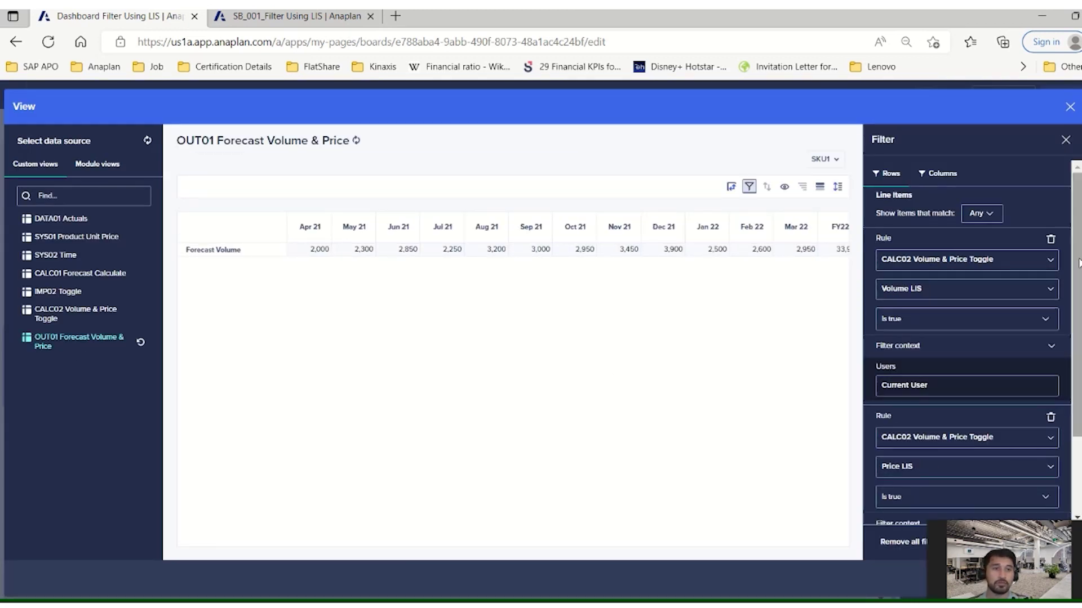
pyautogui.scroll(-1, 958, 253)
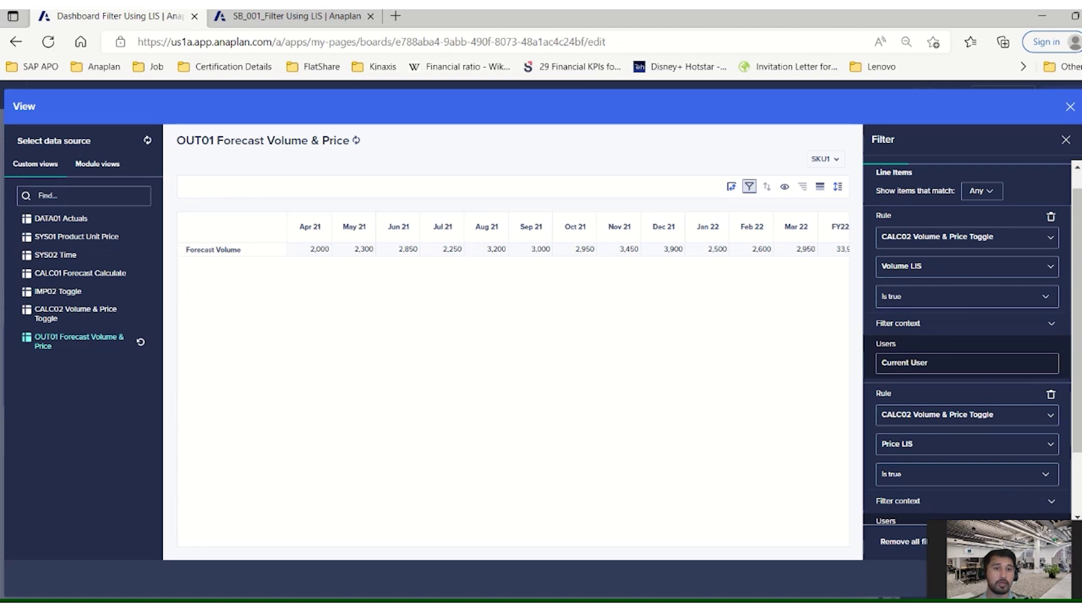
pyautogui.scroll(-2, 1076, 412)
pyautogui.scroll(-1, 901, 374)
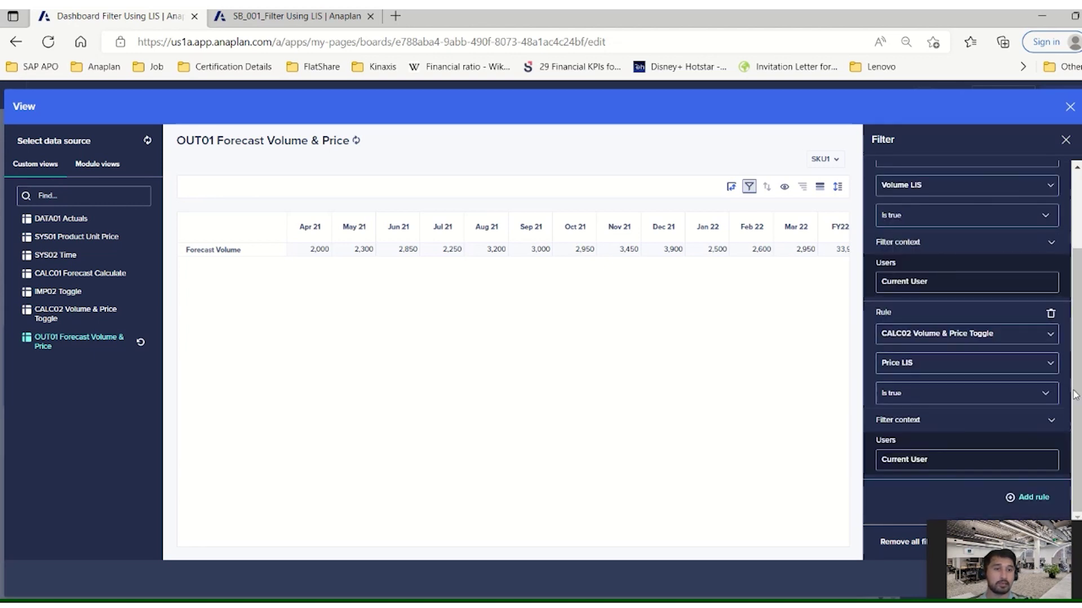
pyautogui.scroll(3, 1071, 297)
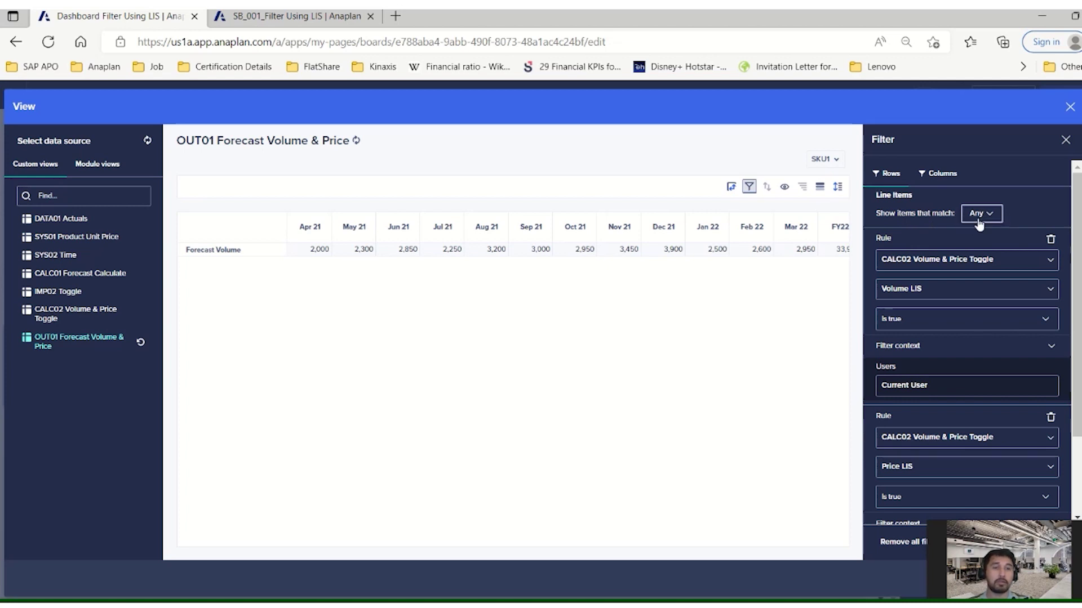
pyautogui.moveTo(1077, 252); pyautogui.dragTo(1077, 330)
pyautogui.moveTo(1077, 329); pyautogui.dragTo(1077, 251)
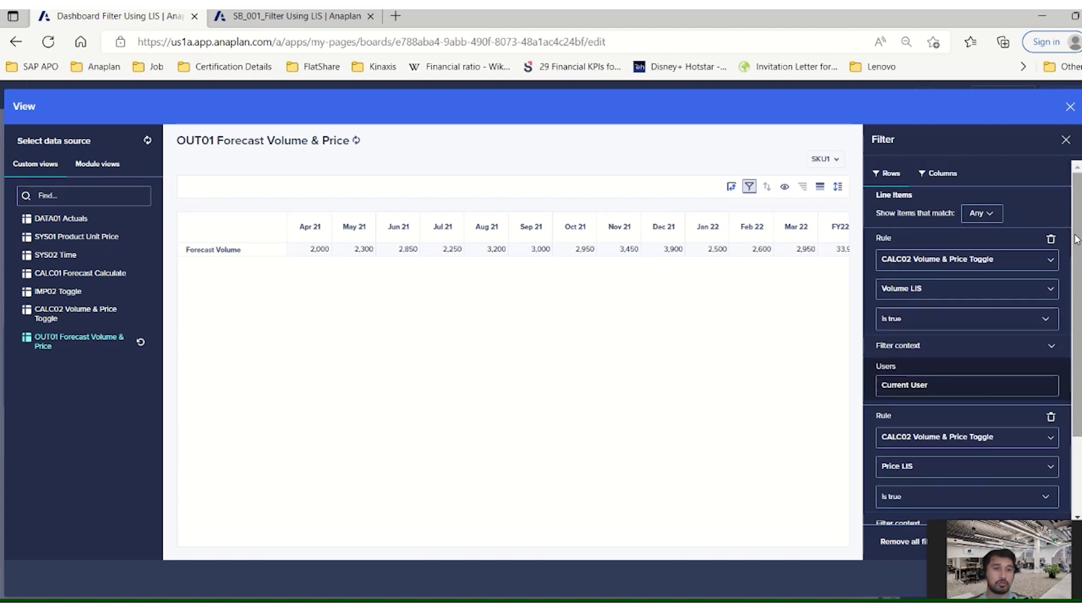
# Step: Exit the designer, then tick and untick Toggle to Price($) to show price, then volume
pyautogui.click(1069, 108)
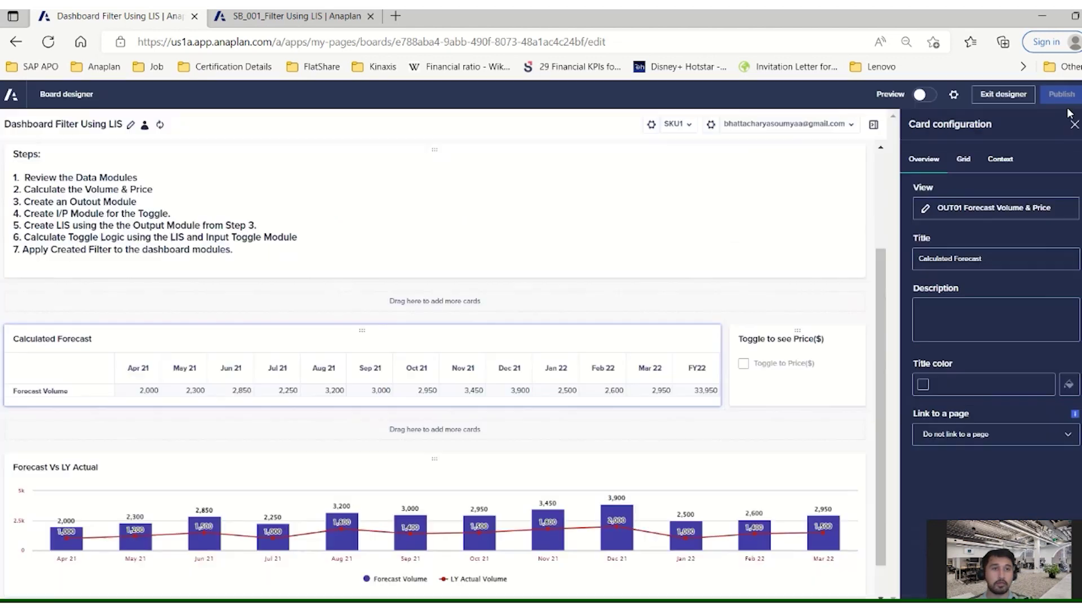
pyautogui.click(1002, 94)
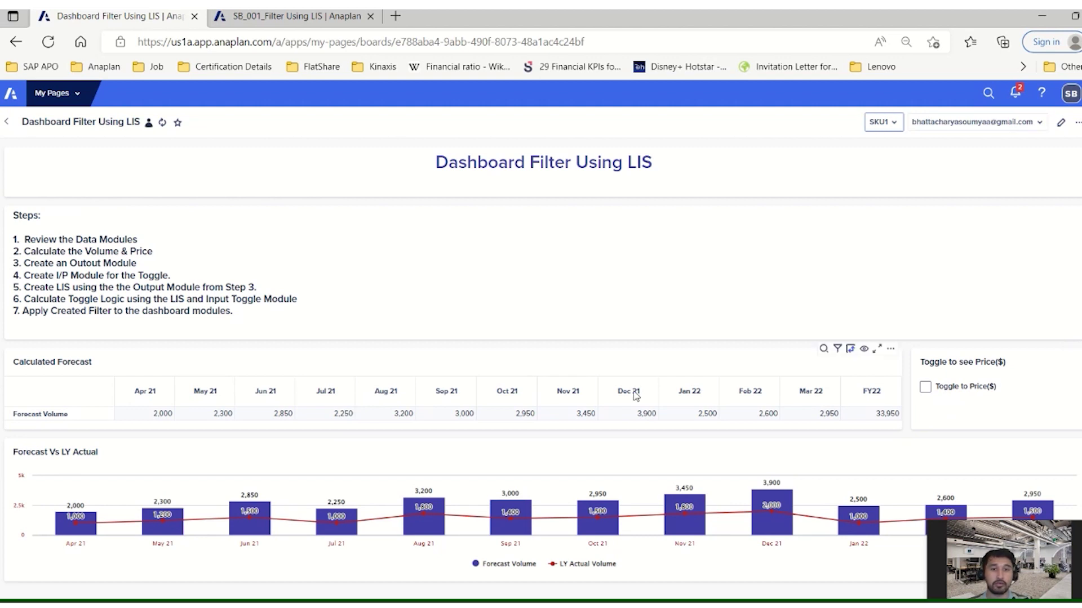
pyautogui.click(923, 388)
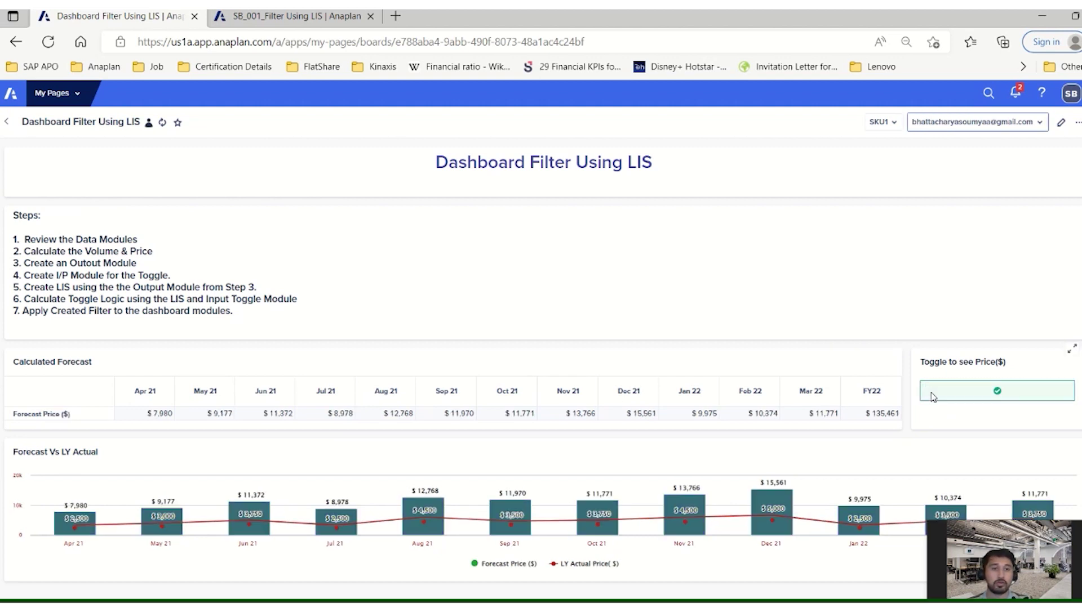
pyautogui.click(925, 388)
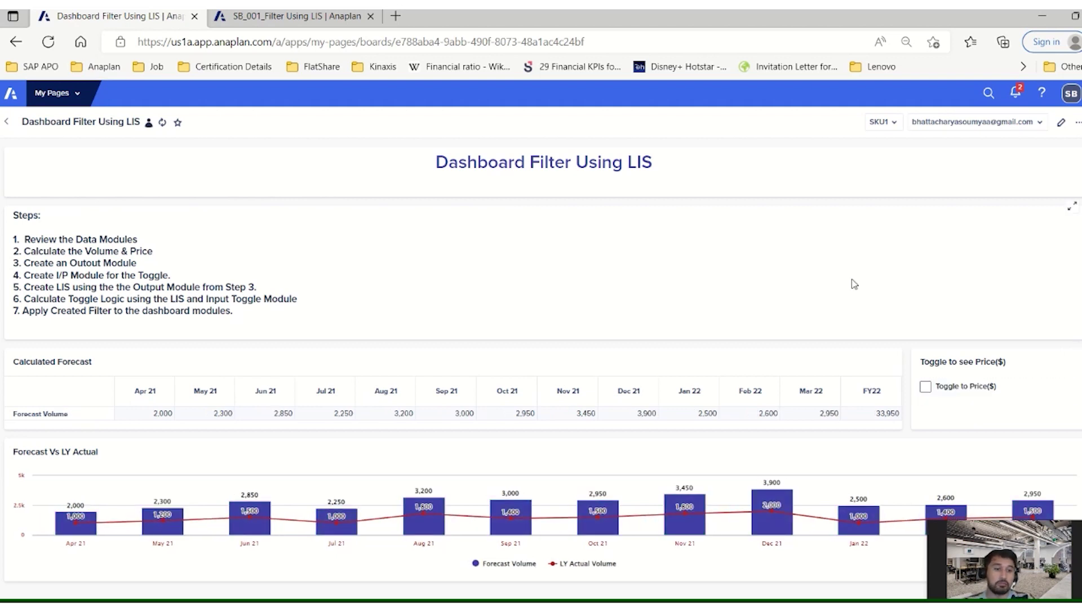